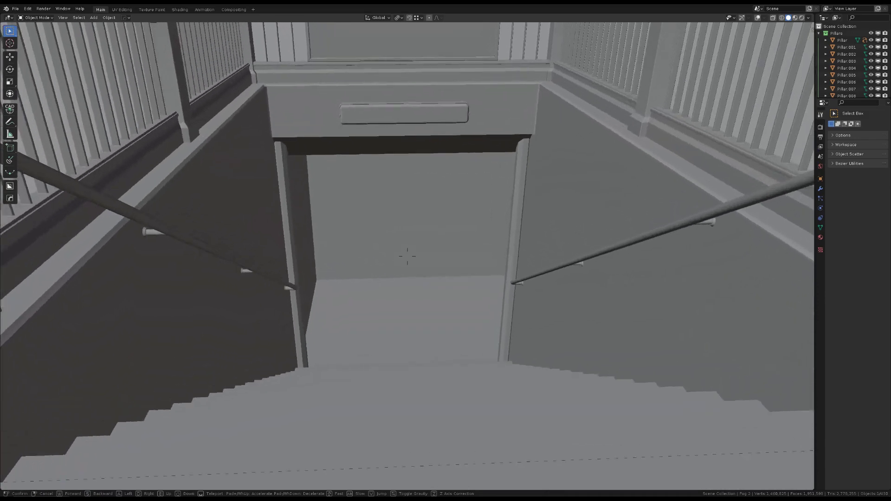
# Step: Walk down the entrance stairs, through the doorway, and along the platform to the 59 Street pillars
pyautogui.press('w')
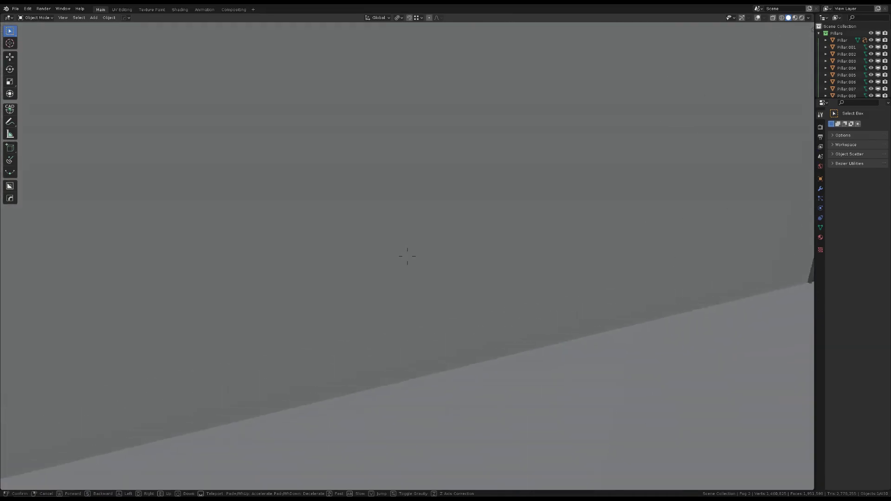
pyautogui.press('w')
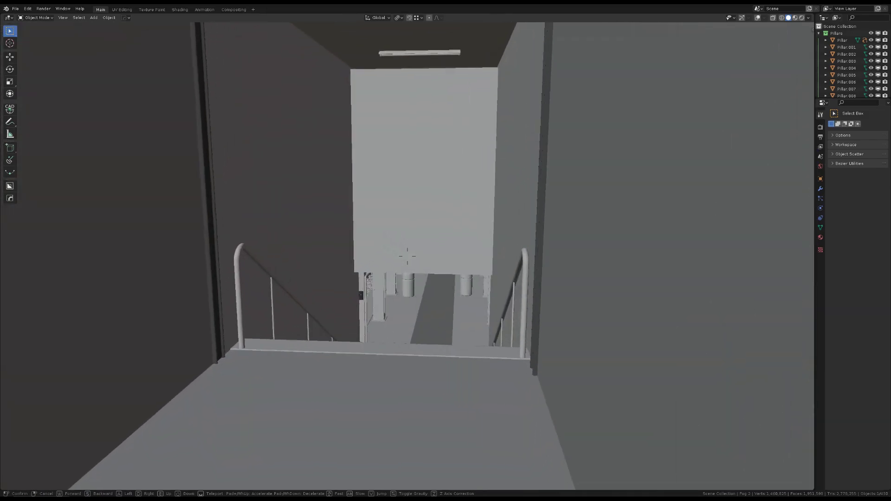
pyautogui.press('w')
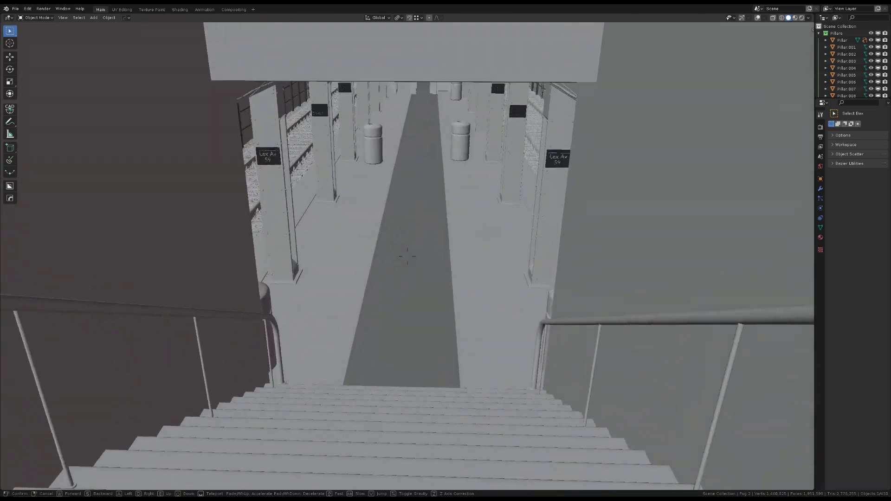
pyautogui.press('w')
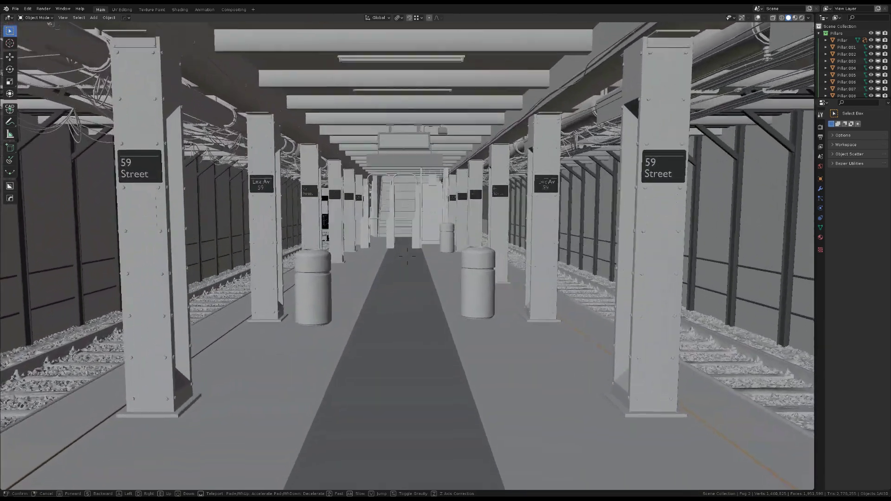
pyautogui.press('w')
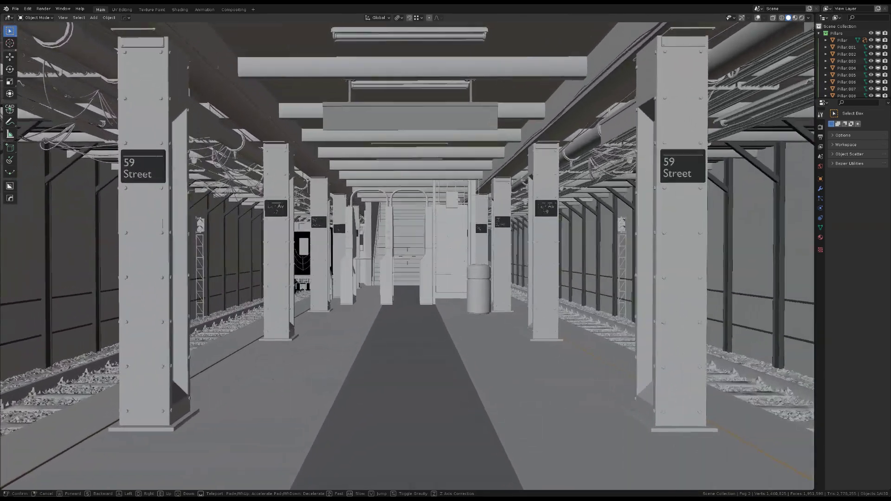
# Step: Walk past the trash can, back up along the platform, and leave walk mode keeping the view
pyautogui.press('w')
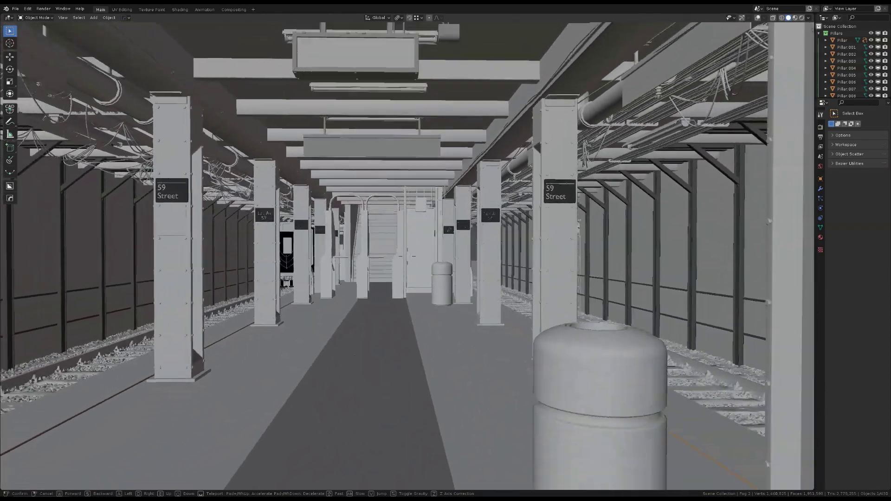
pyautogui.press('s')
pyautogui.press('s')
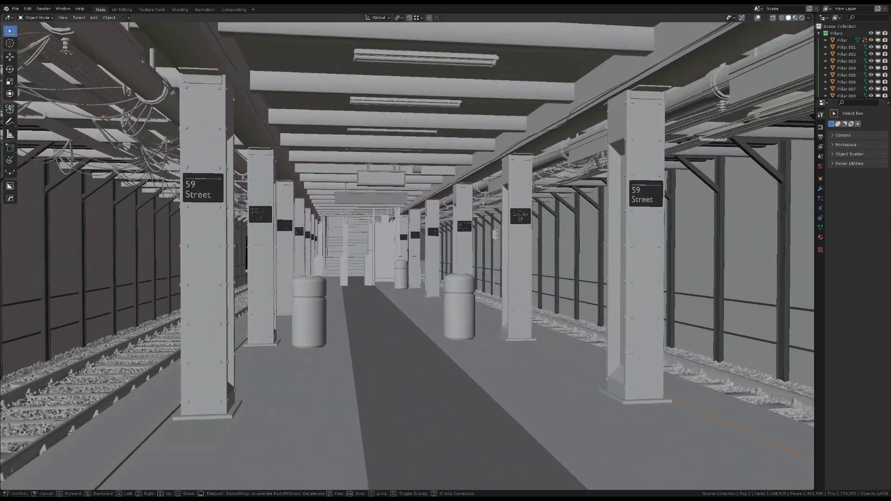
pyautogui.press('s')
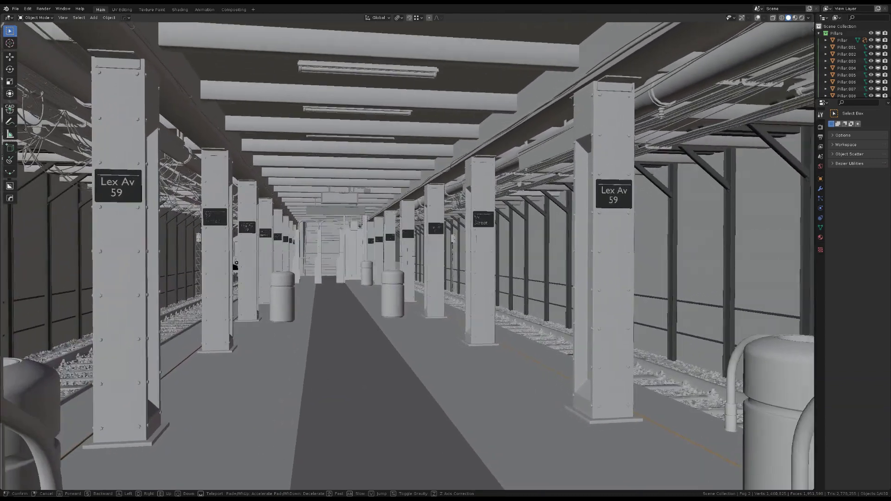
pyautogui.click(407, 259)
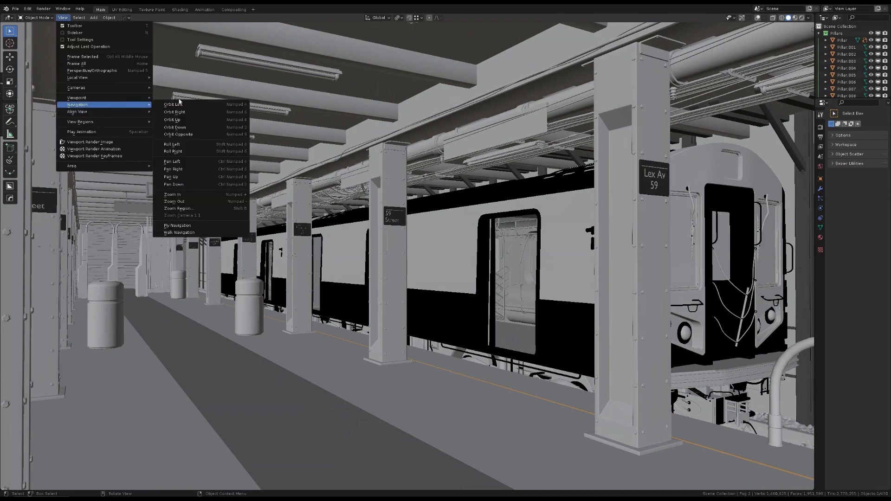
# Step: Start Walk Navigation again on the platform beside the train
pyautogui.click(204, 231)
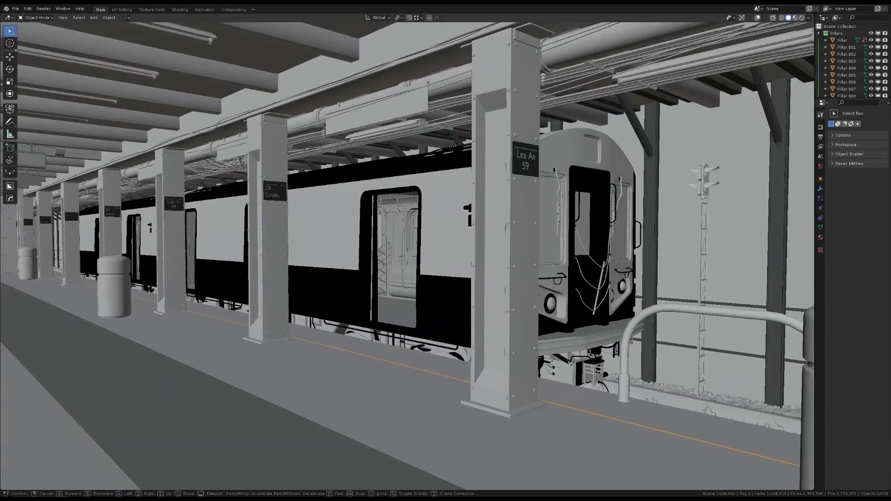
# Step: Walk through the open train door, look around the carriage aisle and ceiling, and head back out
pyautogui.press('w')
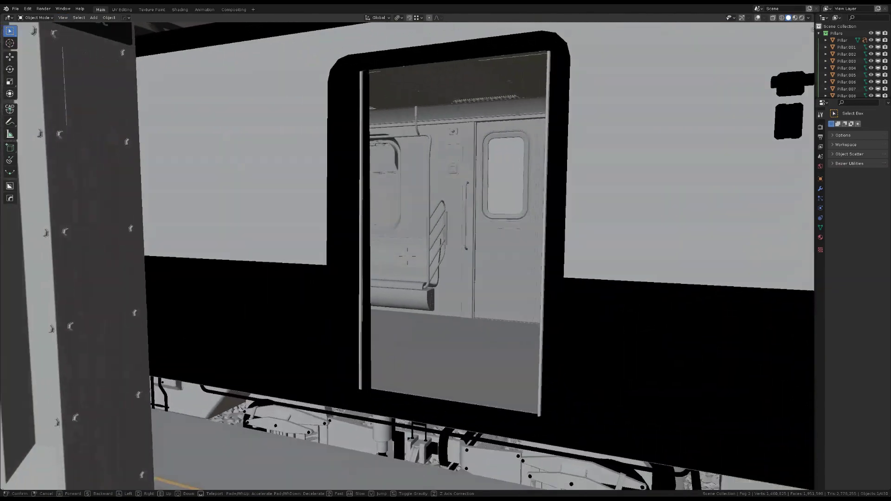
pyautogui.press('w')
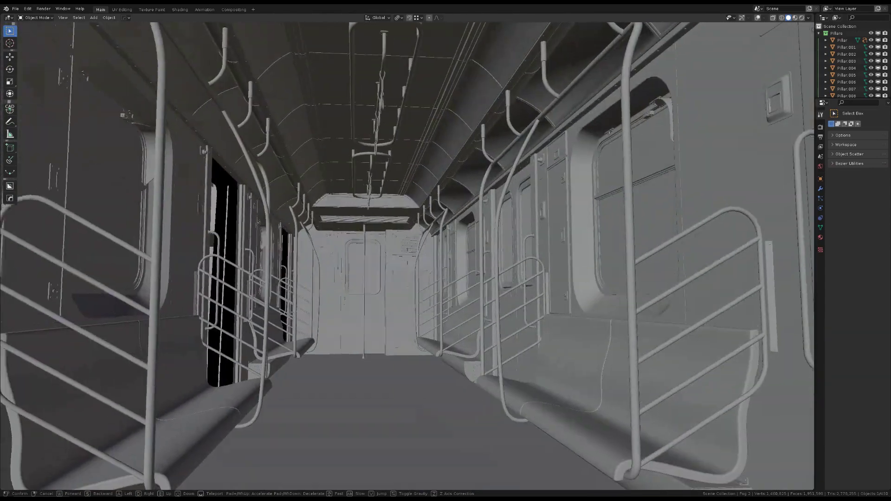
pyautogui.press('w')
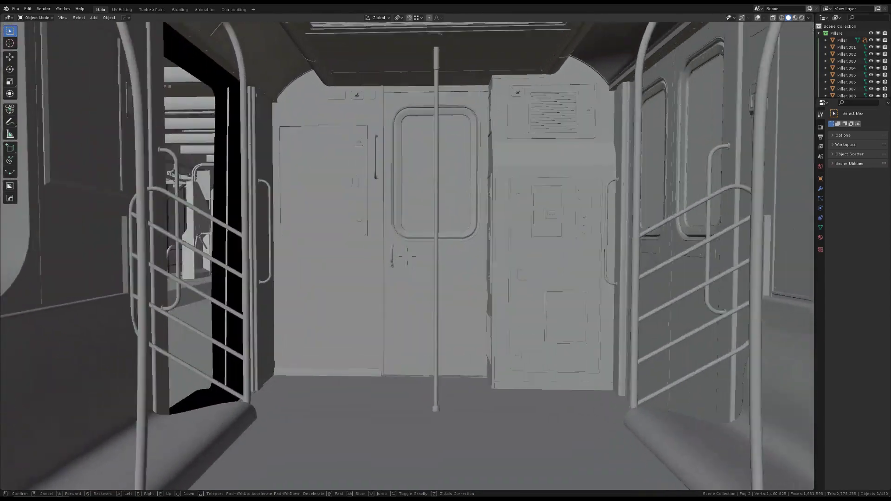
pyautogui.press('w')
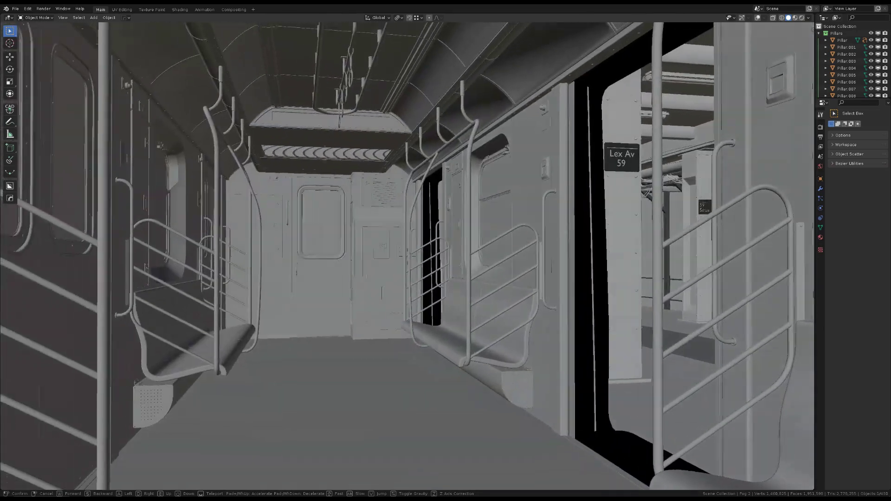
pyautogui.press('w')
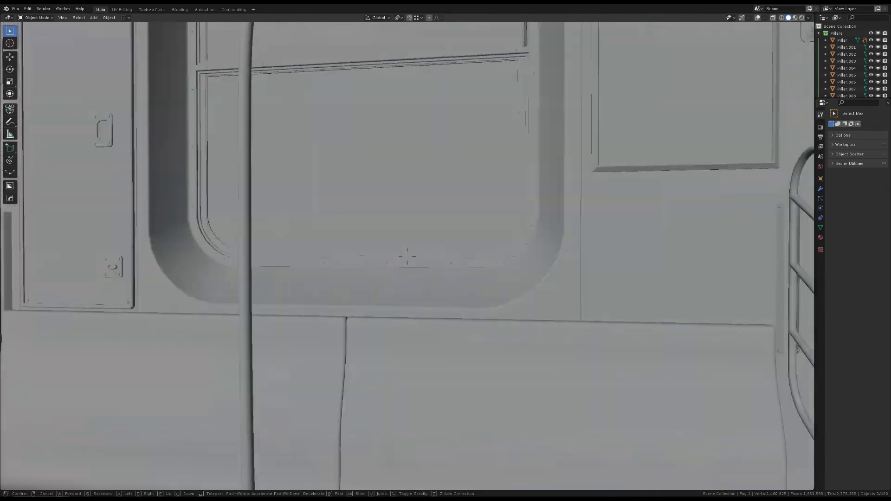
# Step: Step out of the train and walk down the platform beside it, past the trash can
pyautogui.press('w')
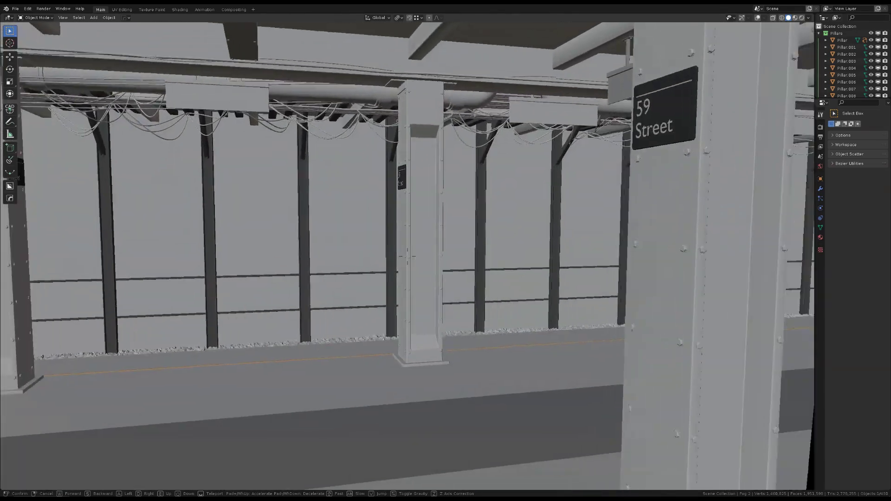
pyautogui.press('w')
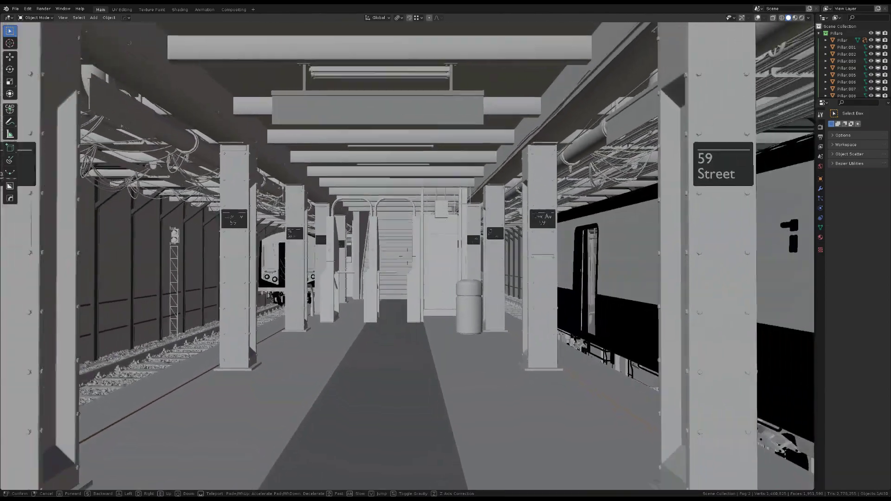
pyautogui.press('w')
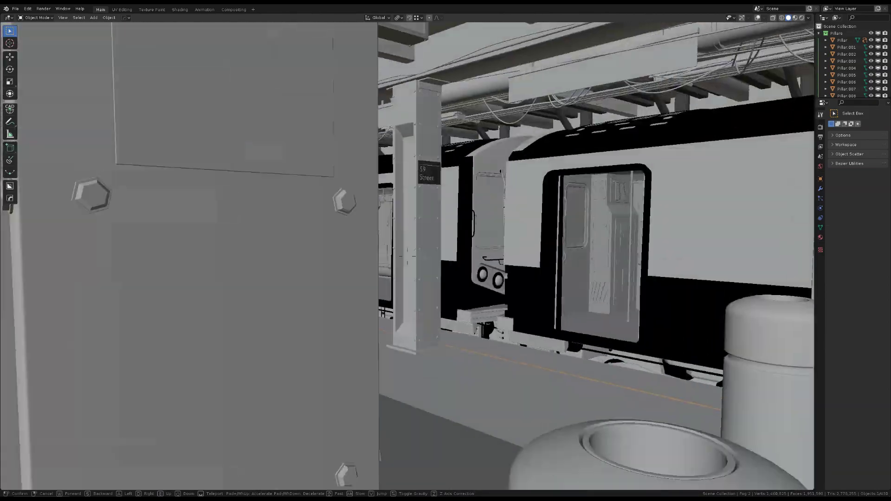
pyautogui.press('w')
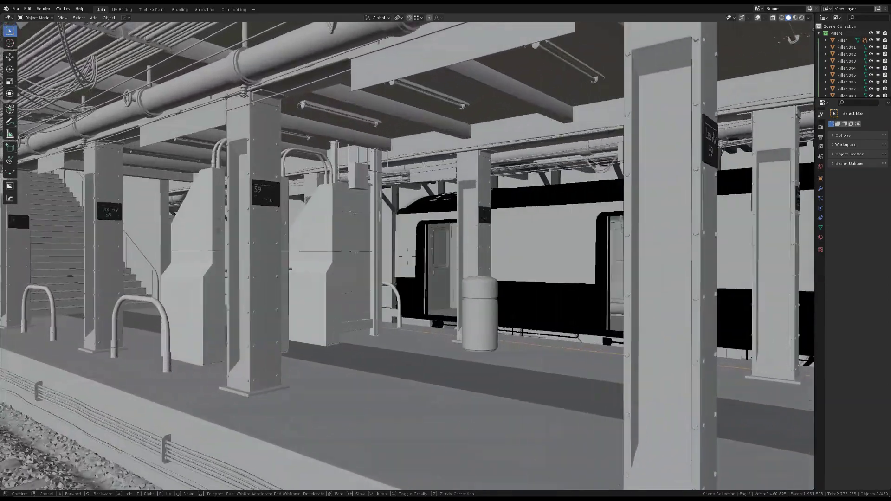
pyautogui.press('w')
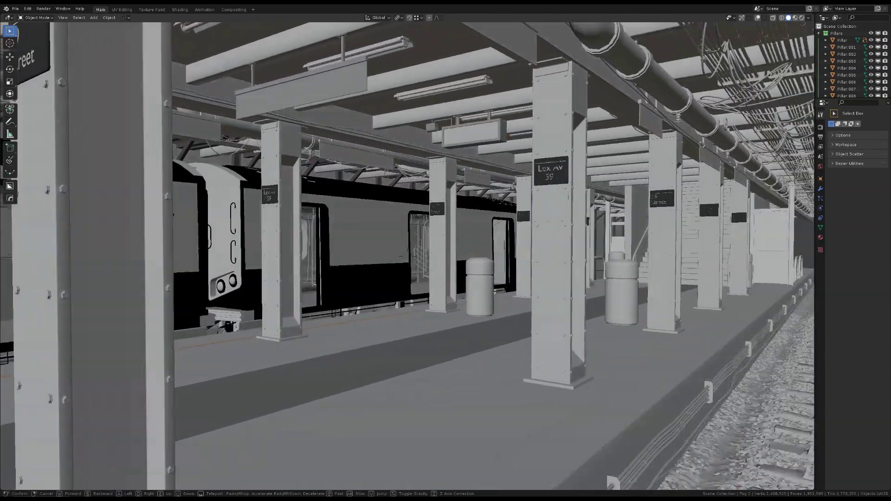
# Step: Walk past the stairs and pillars to the train's front end by the Lex Av pillar
pyautogui.press('w')
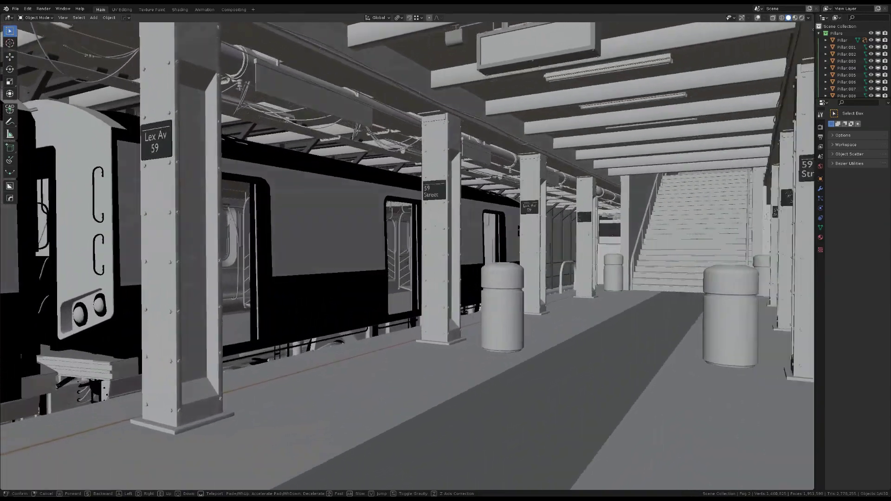
pyautogui.press('w')
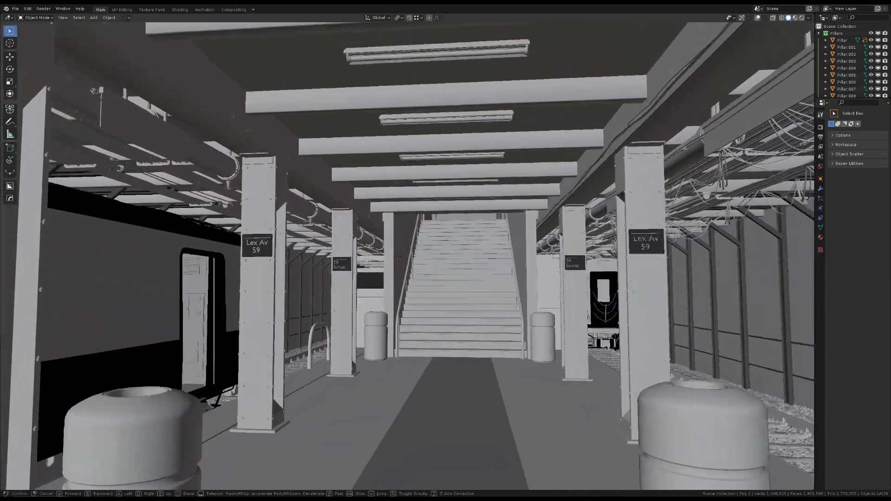
pyautogui.press('w')
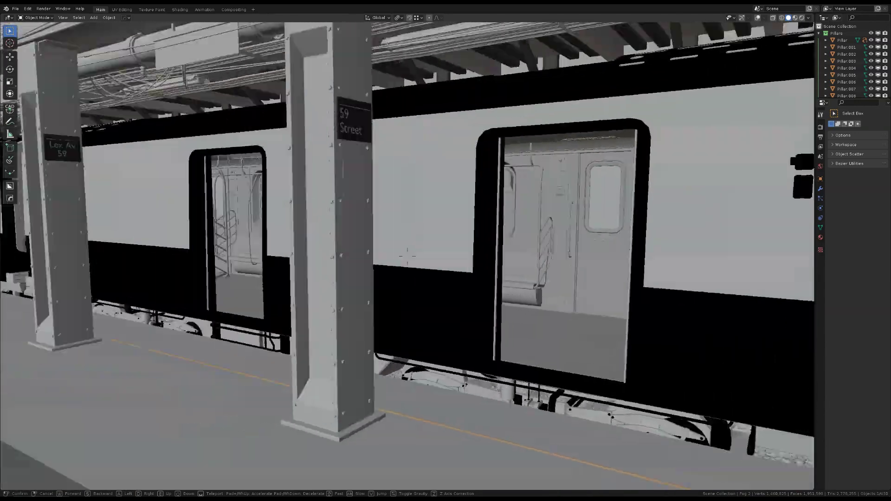
pyautogui.press('w')
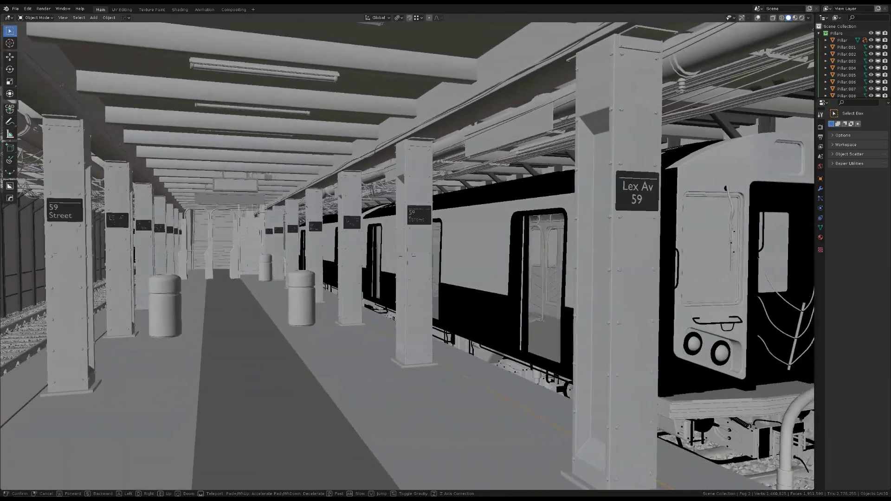
pyautogui.press('w')
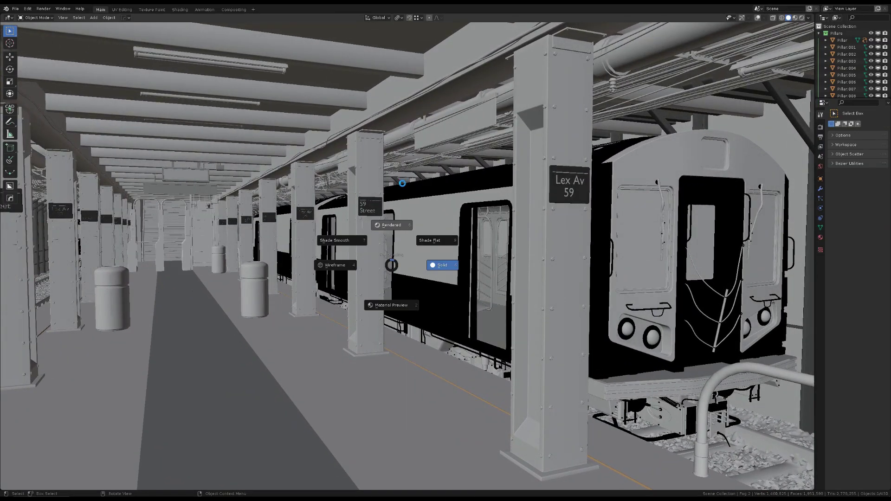
# Step: Preview the station in Rendered shading, return to Solid shading, and restart Walk Navigation
pyautogui.click(402, 184)
pyautogui.press('z')
pyautogui.click(625, 184)
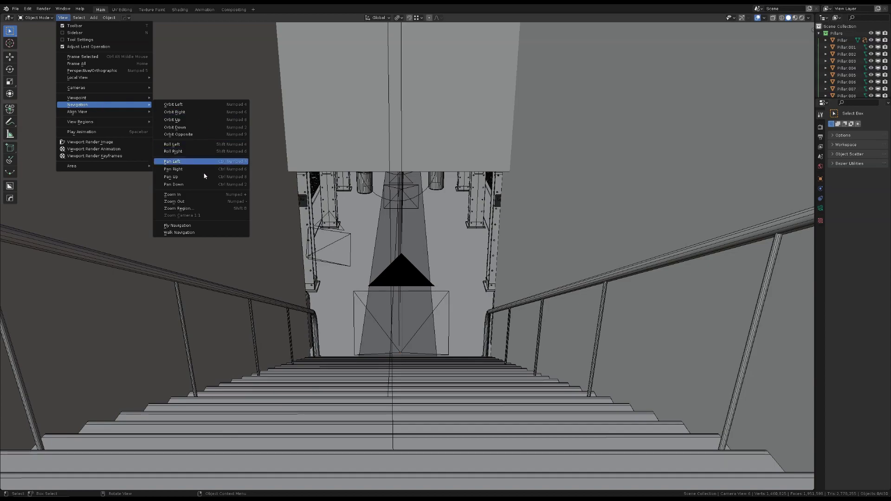
pyautogui.click(186, 233)
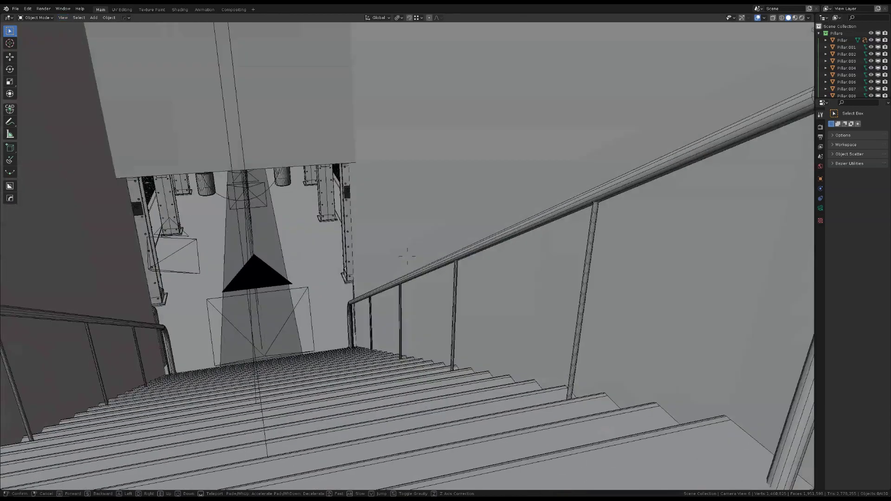
# Step: Descend the stairway onto the platform, pan across the pillars and train, and glide along
pyautogui.press('w')
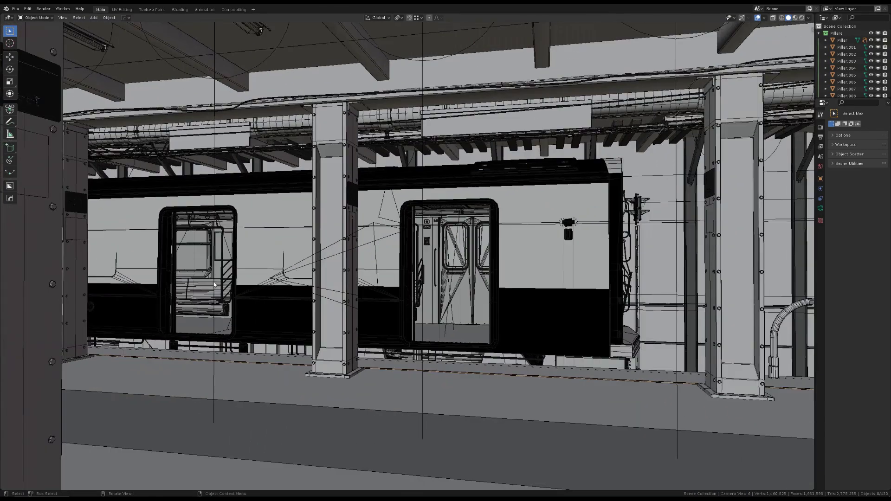
pyautogui.keyDown('shift'); pyautogui.moveTo(214, 284); pyautogui.dragTo(463, 115, button='middle'); pyautogui.keyUp('shift')
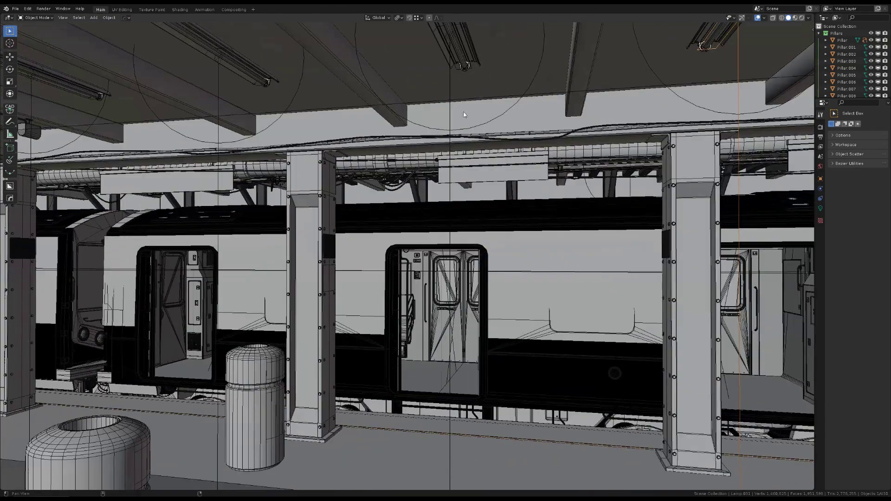
pyautogui.press('space')
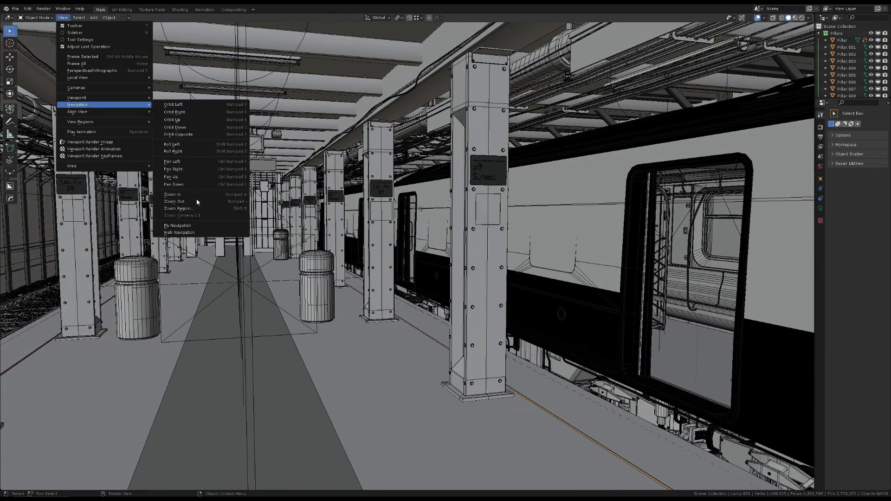
# Step: Walk along the platform, sidestep to the train doors, and walk through the car's aisle
pyautogui.click(190, 233)
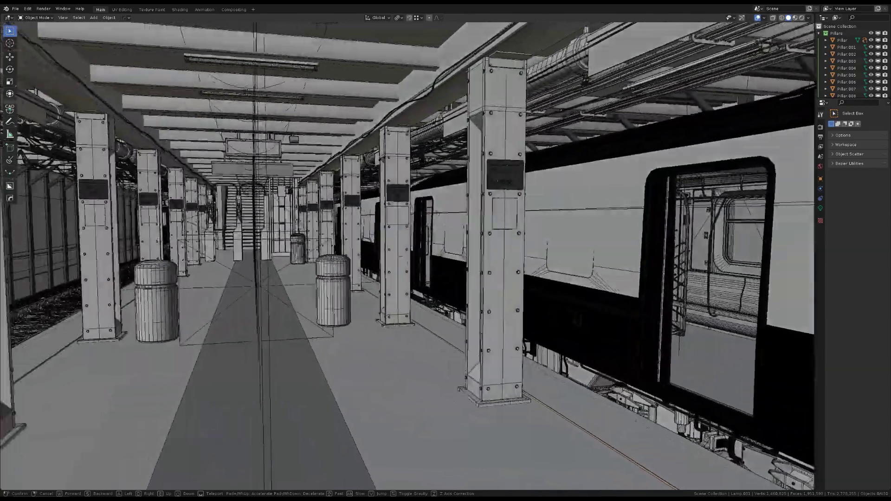
pyautogui.press('w')
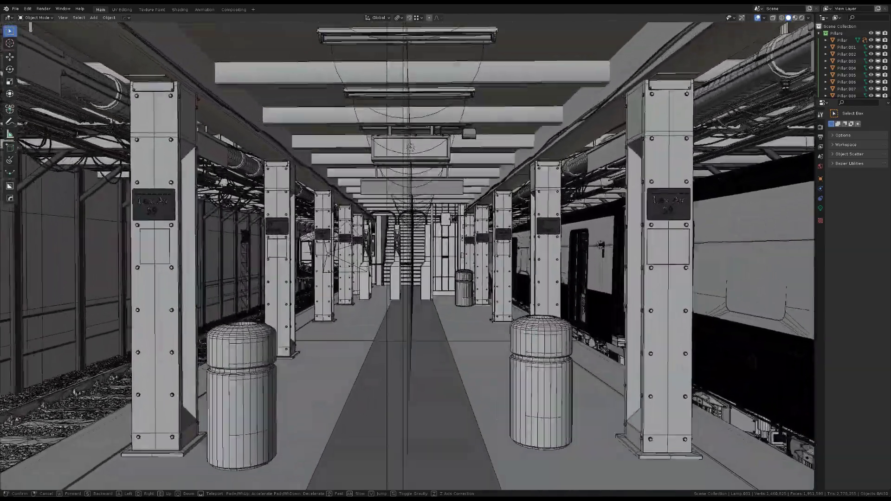
pyautogui.press('d')
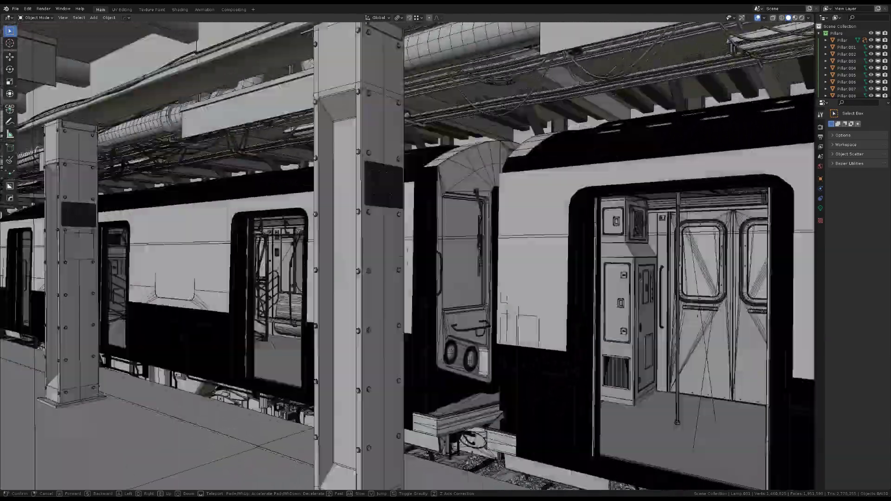
pyautogui.press('w')
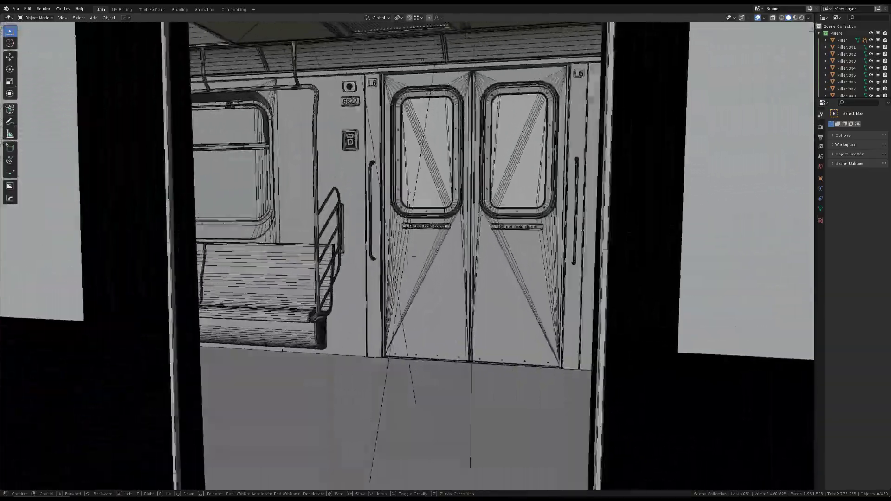
pyautogui.press('w')
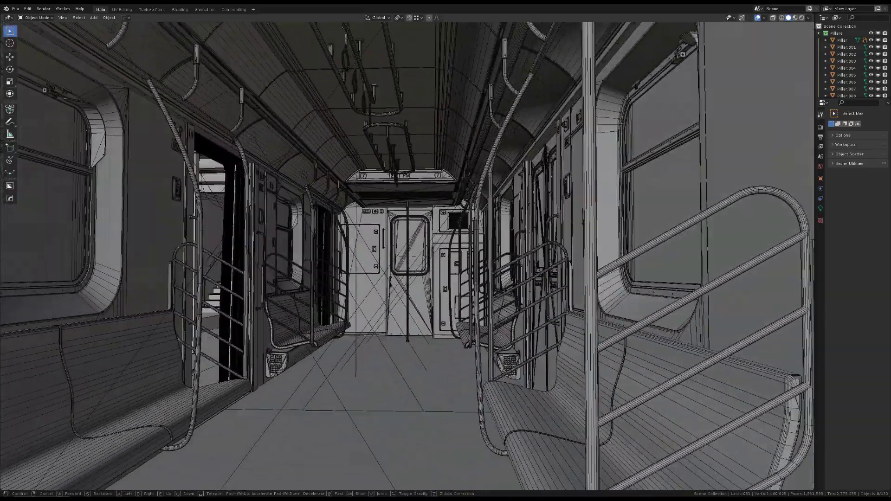
pyautogui.press('w')
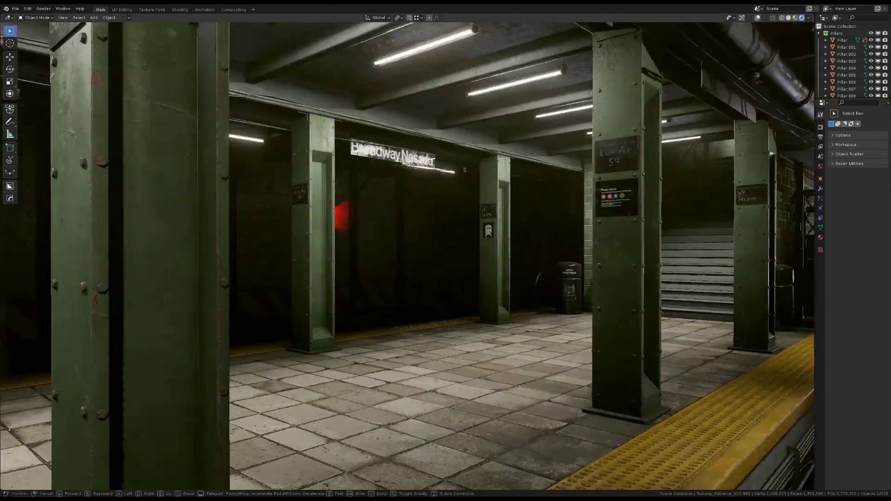
# Step: Back away from the Broadway Nassau wall, exit walk mode, and play the train's arrival animation
pyautogui.press('w')
pyautogui.press('s')
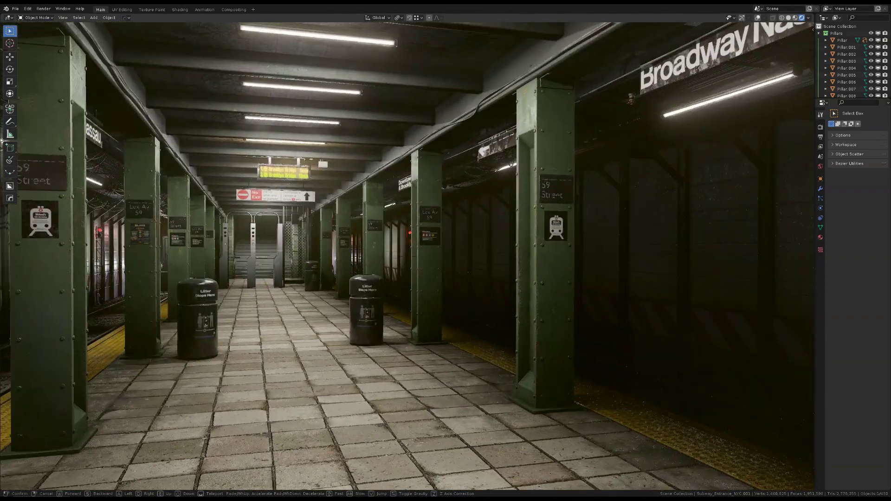
pyautogui.click(407, 258)
pyautogui.press('space')
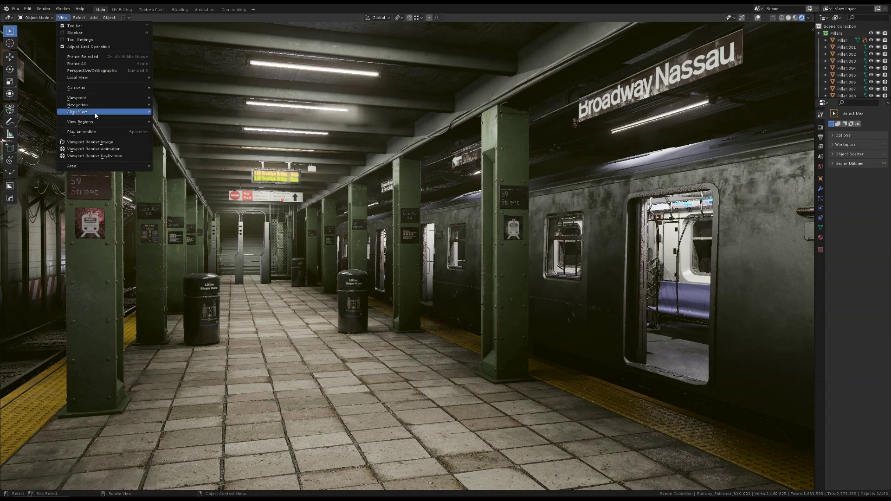
# Step: Walk into the arrived train car, then back out to the platform edge looking along the track
pyautogui.moveTo(77, 104)
pyautogui.press('w')
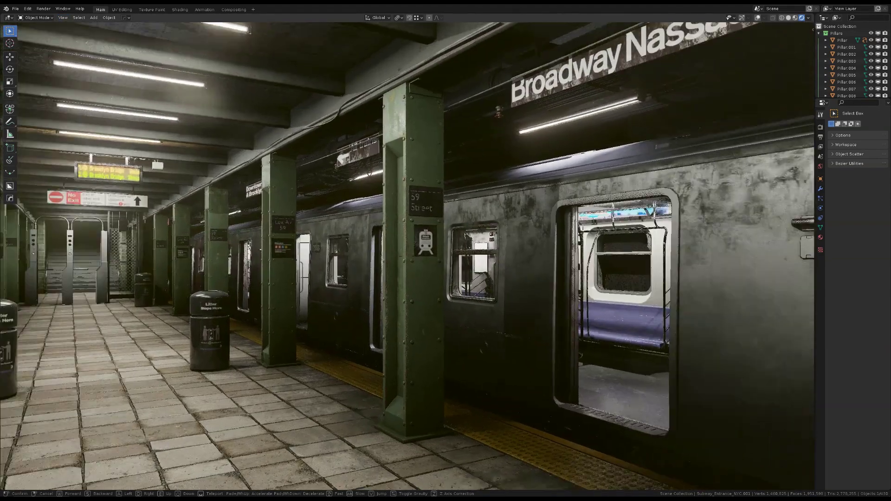
pyautogui.press('w')
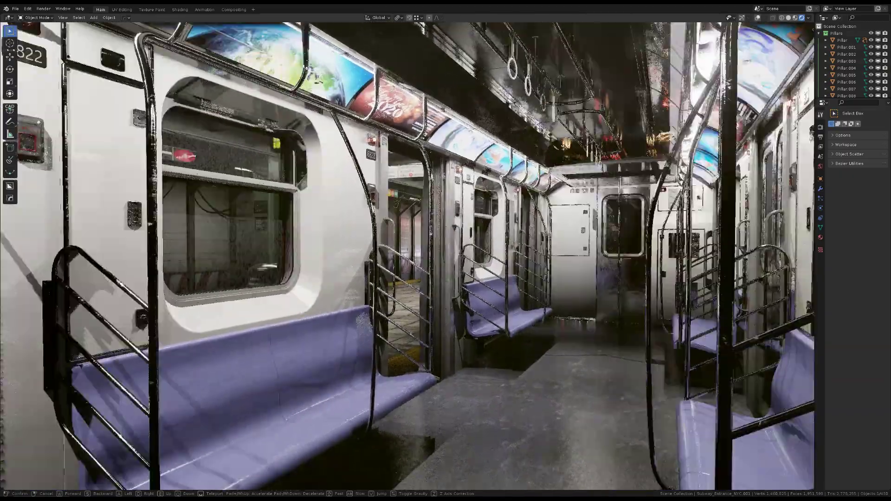
pyautogui.press('w')
pyautogui.press('w')
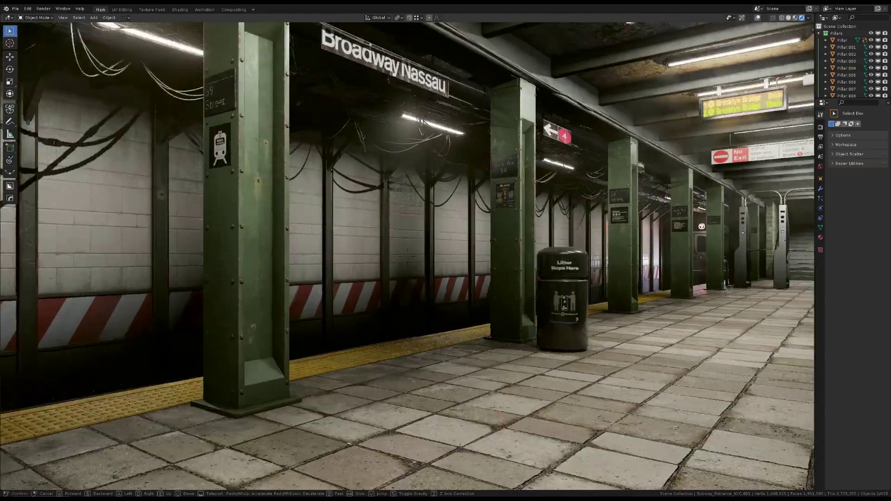
pyautogui.press('w')
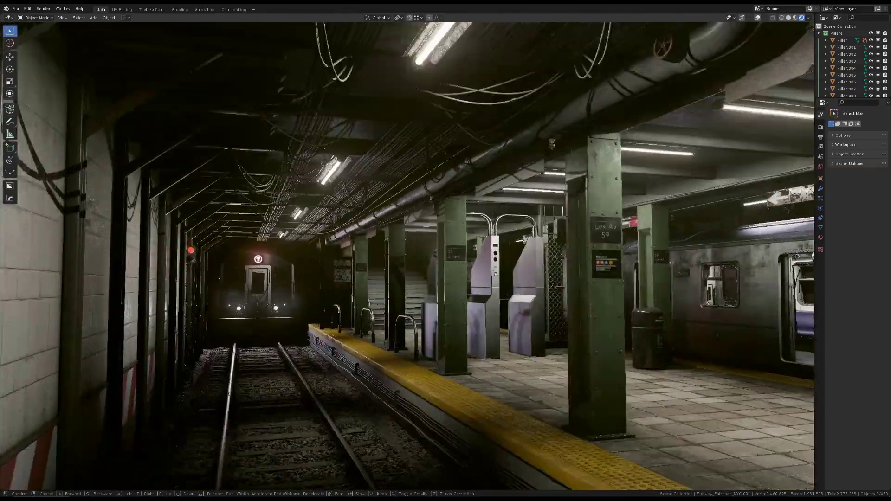
pyautogui.press('w')
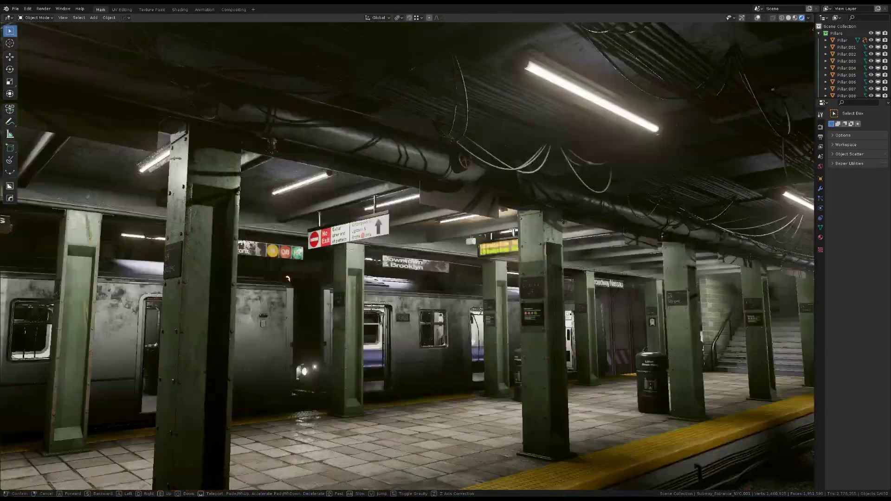
pyautogui.press('w')
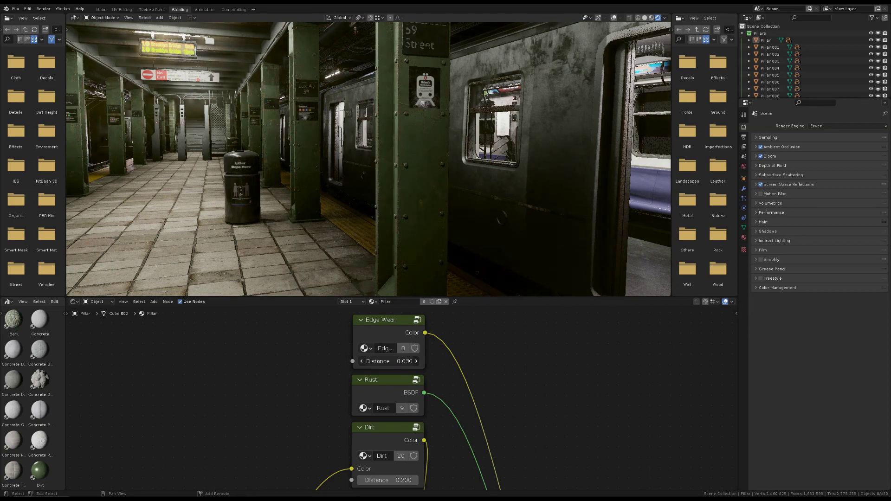
# Step: Orbit toward the train, drag the pillar's Edge Wear Distance up, and play the camera move
pyautogui.moveTo(421, 177); pyautogui.dragTo(527, 178, button='middle')
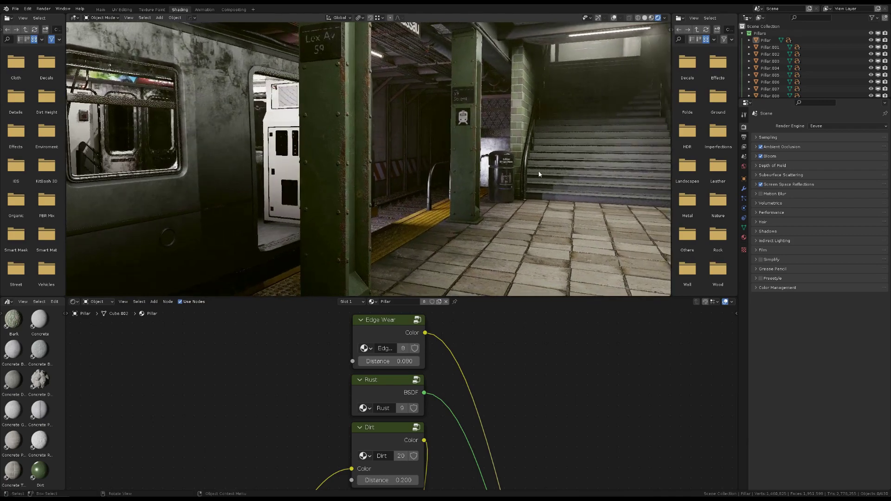
pyautogui.moveTo(527, 177); pyautogui.dragTo(502, 174, button='middle')
pyautogui.moveTo(404, 361); pyautogui.dragTo(415, 361)
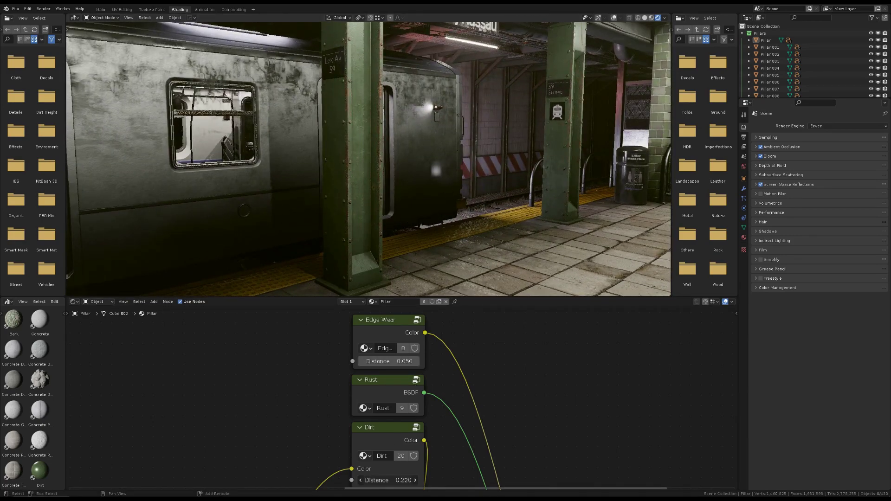
pyautogui.moveTo(455, 223); pyautogui.dragTo(391, 196, button='middle')
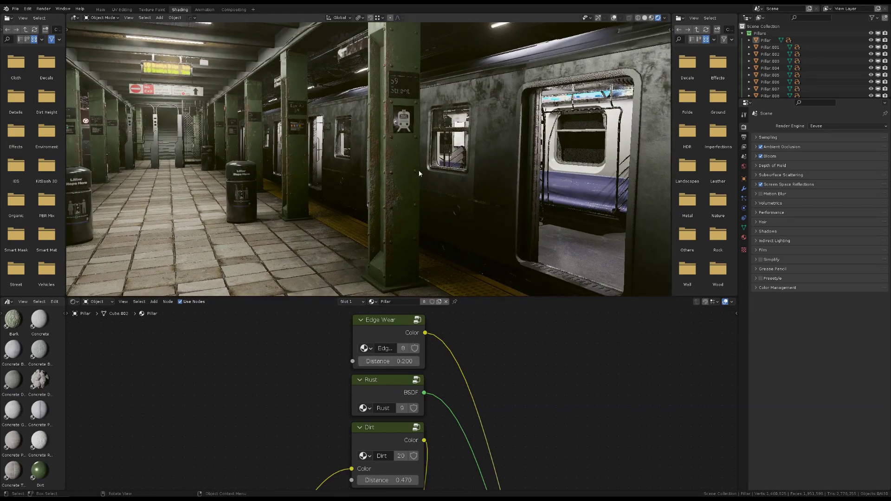
pyautogui.press('space')
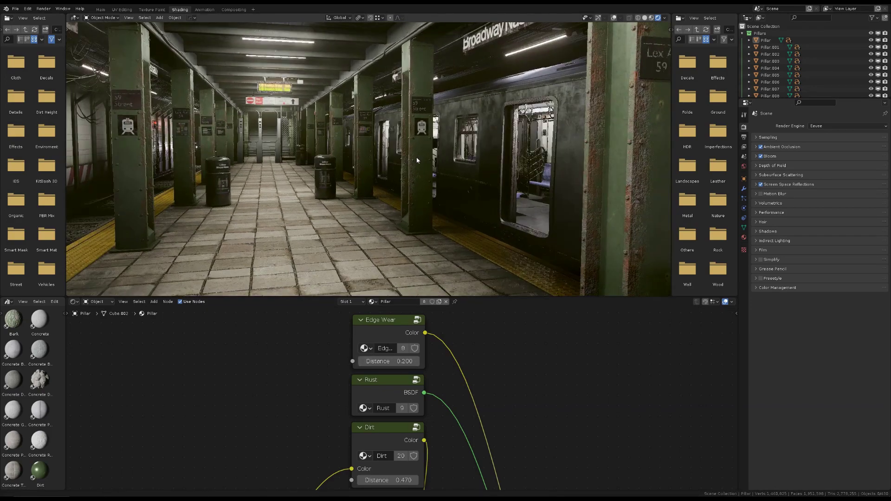
# Step: Set Edge Wear Distance to 0.050, orbit along the platform, and switch to solid shading
pyautogui.moveTo(422, 119); pyautogui.dragTo(416, 116, button='middle')
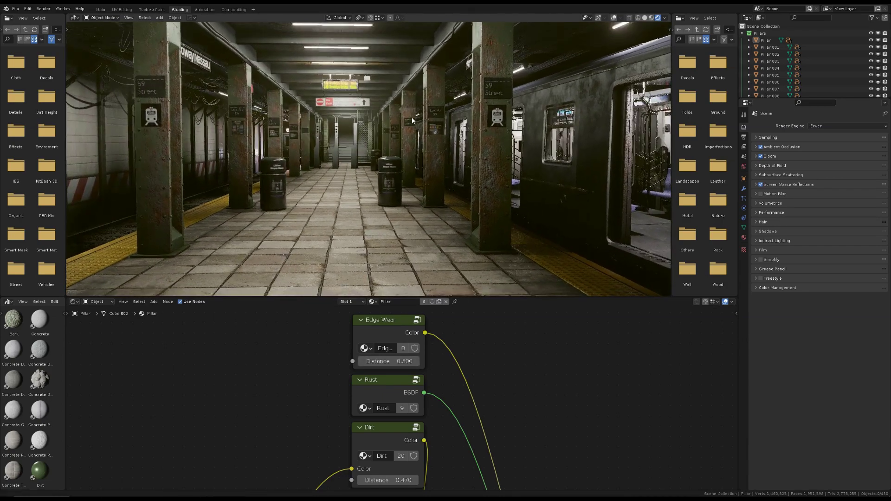
pyautogui.click(399, 361)
pyautogui.write('0.050')
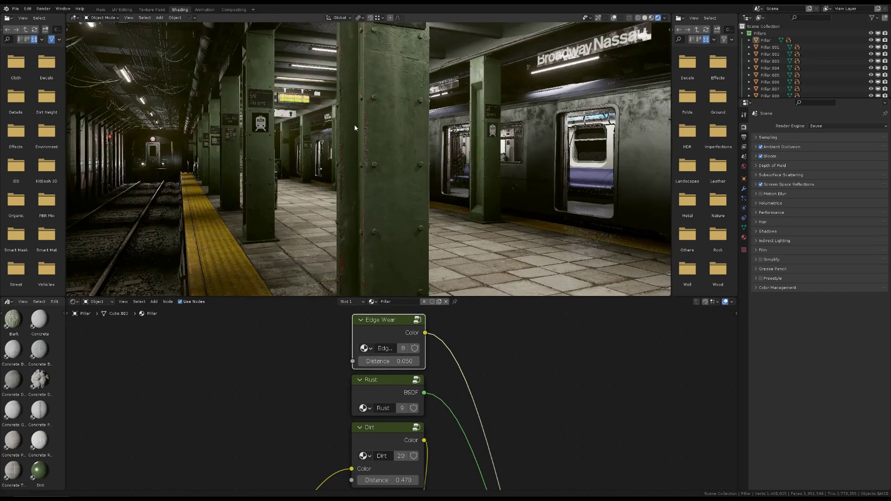
pyautogui.moveTo(404, 144); pyautogui.dragTo(451, 165, button='middle')
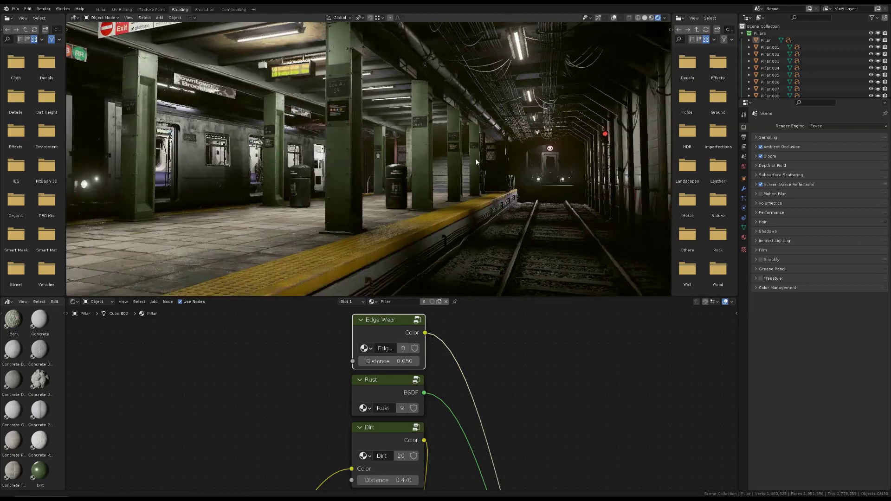
pyautogui.press('z')
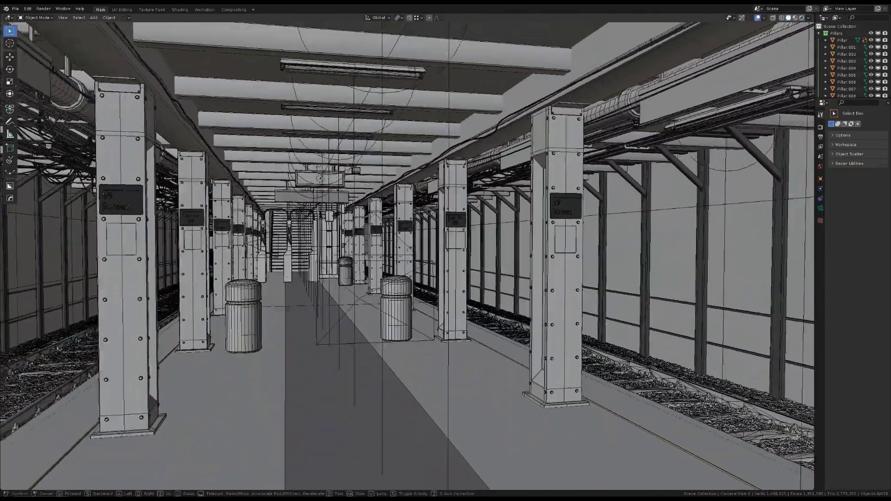
# Step: Walk backward down the platform between the pillars in Walk Navigation
pyautogui.press('s')
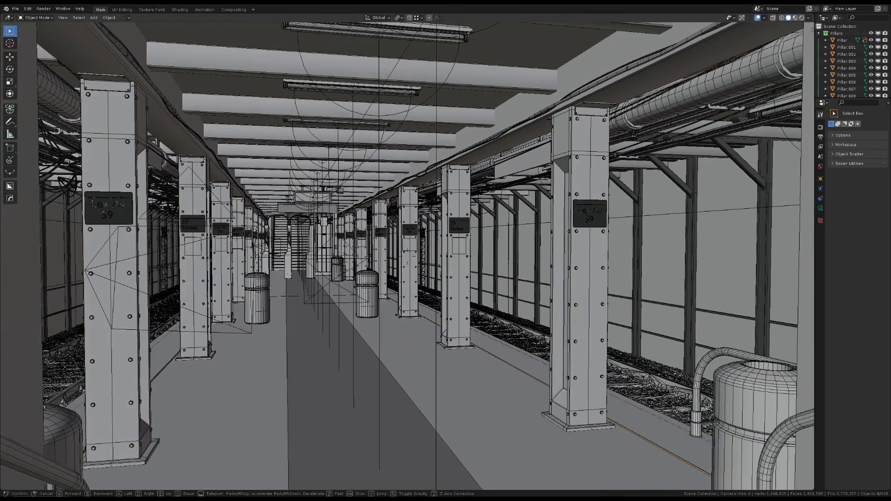